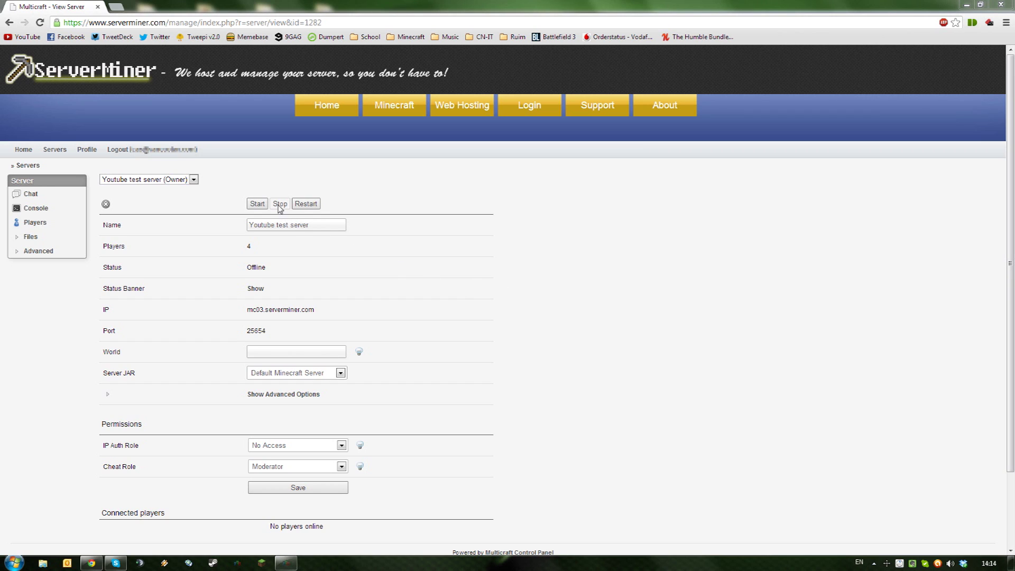
# Step: Expand the server's Files menu and go to FTP File Access
pyautogui.click(72, 236)
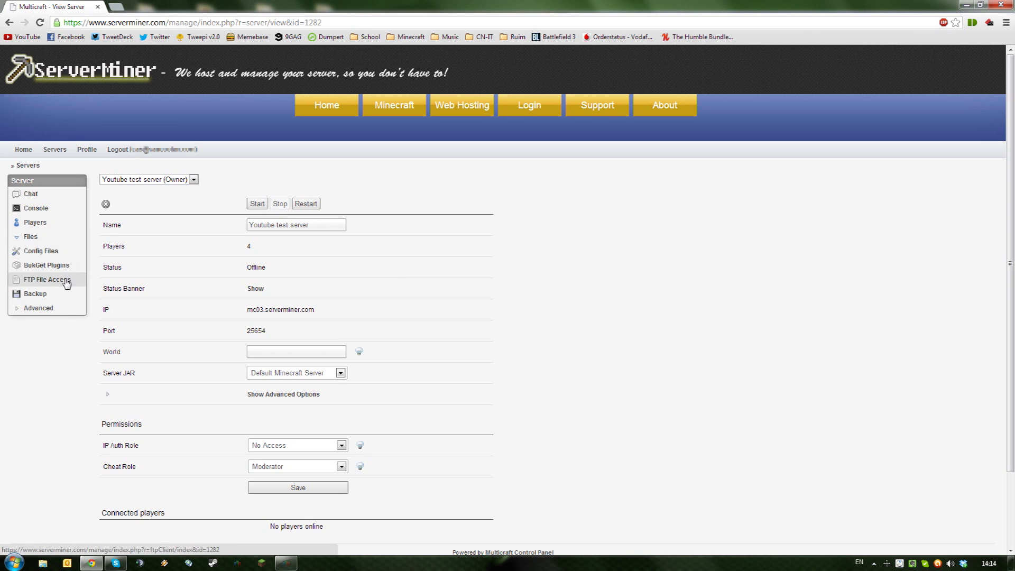
pyautogui.click(67, 282)
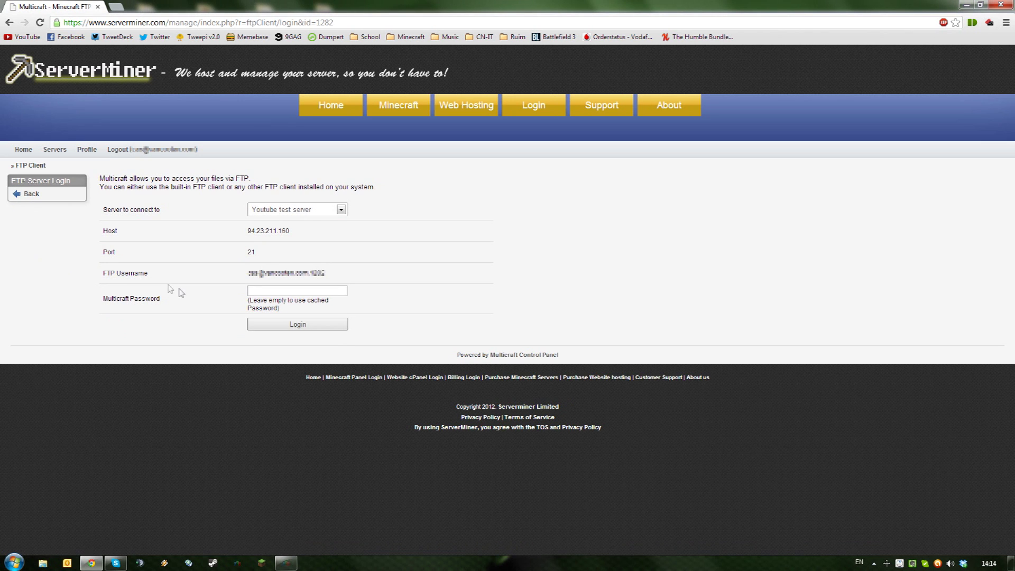
# Step: Log in to the FTP file listing, then go back to the FTP login form
pyautogui.click(251, 326)
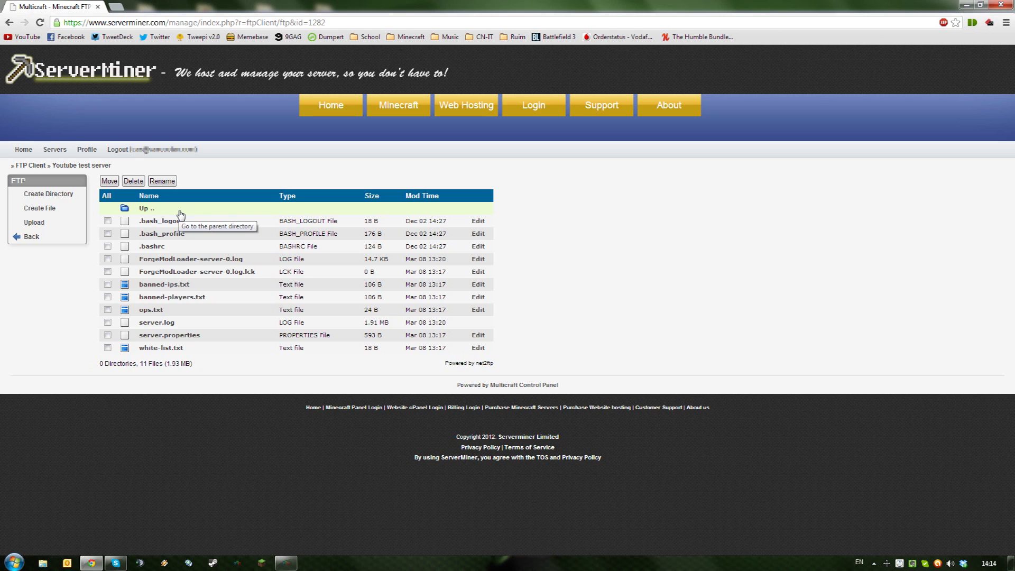
pyautogui.click(65, 241)
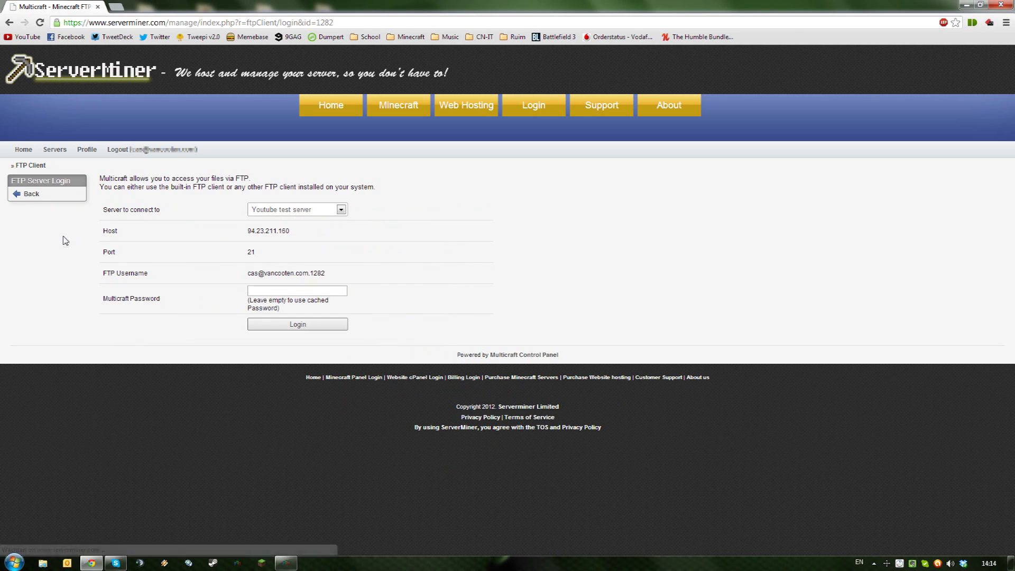
# Step: Back on the server overview, set the Server JAR to Mod: FTB Ultimate and save
pyautogui.click(58, 194)
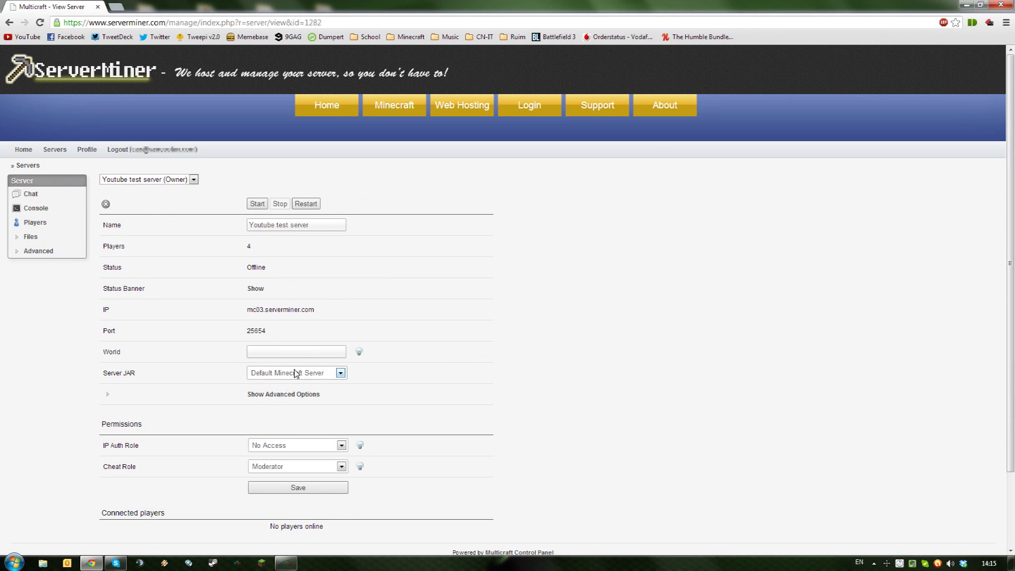
pyautogui.click(295, 374)
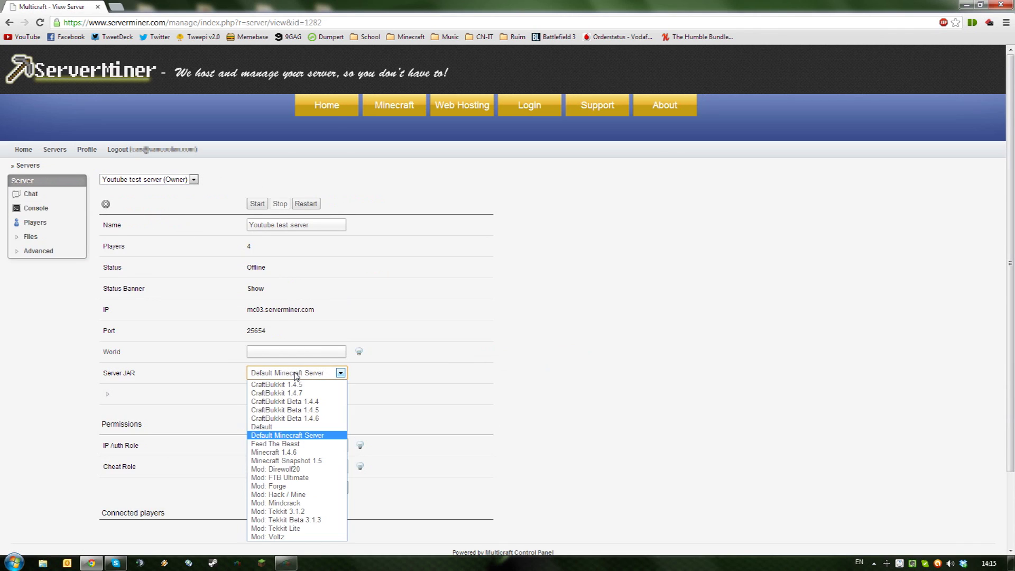
pyautogui.click(292, 477)
pyautogui.click(292, 489)
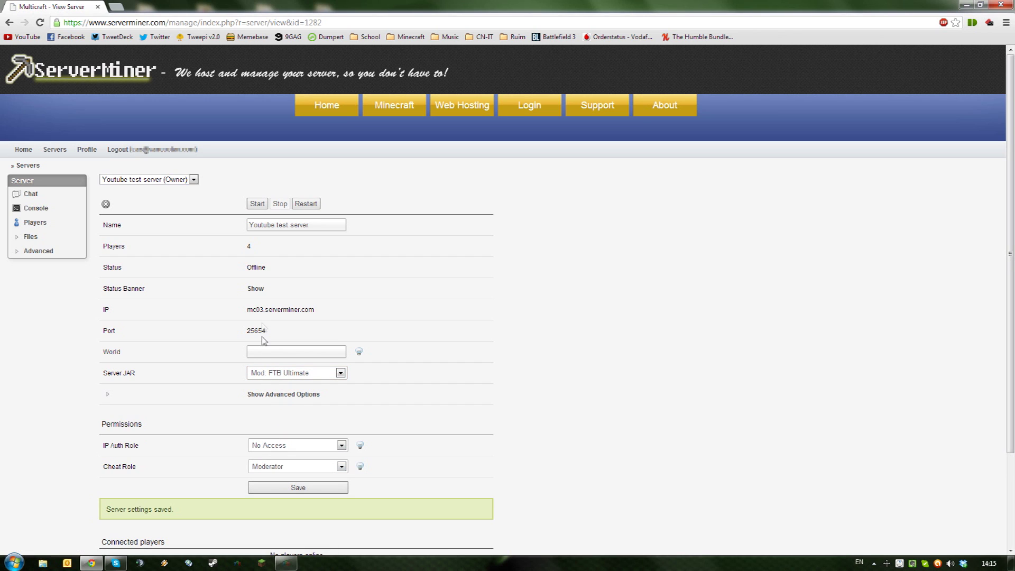
# Step: Start the server, watch the console until Startup Done, then return to the overview
pyautogui.click(257, 206)
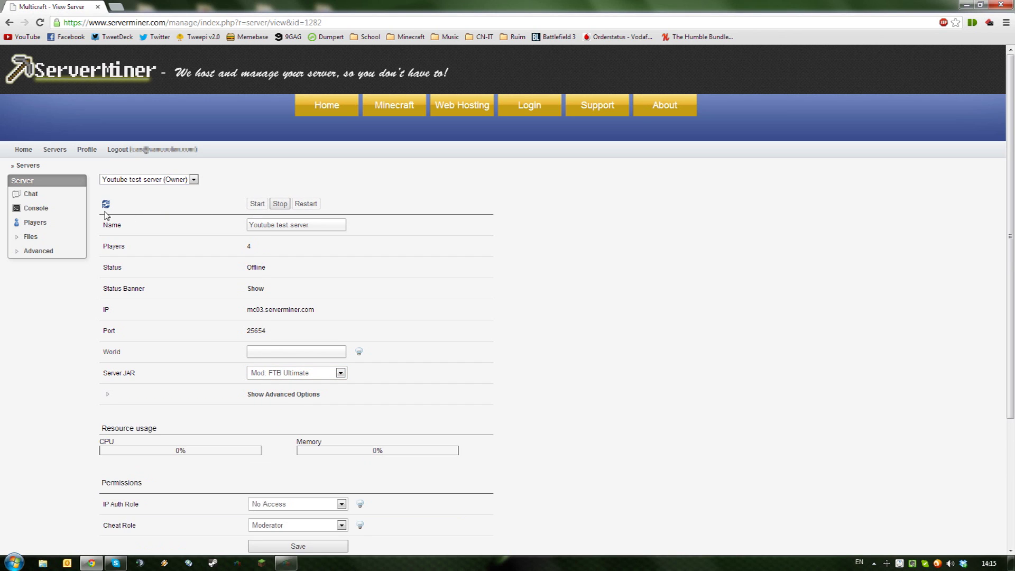
pyautogui.click(64, 209)
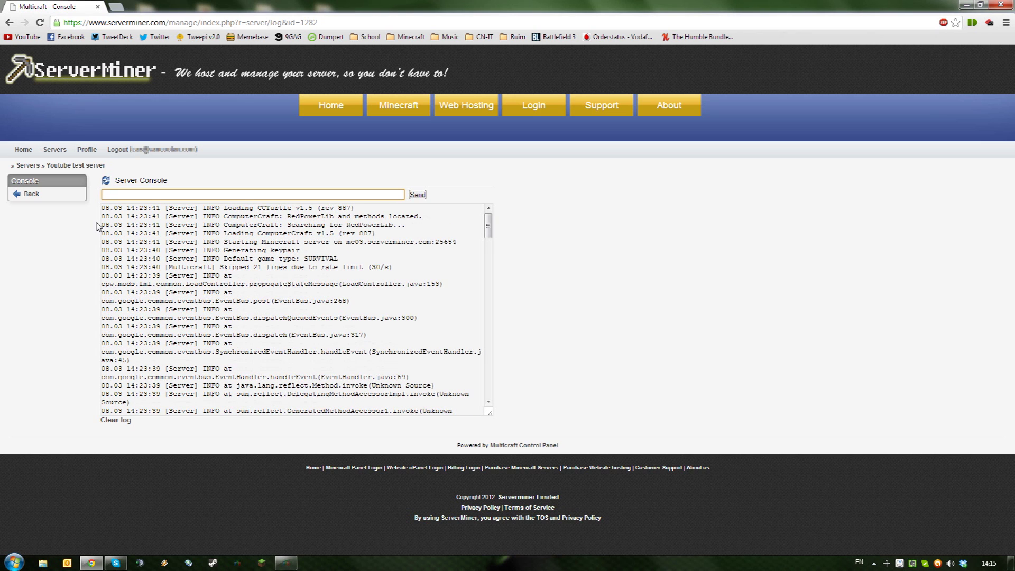
pyautogui.moveTo(202, 225); pyautogui.dragTo(302, 225)
pyautogui.click(70, 200)
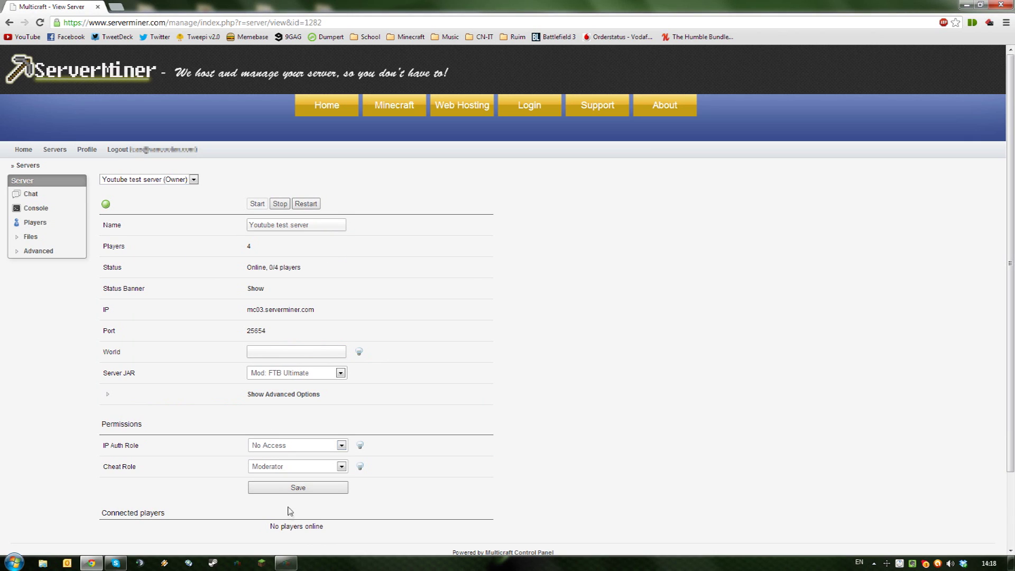
# Step: Bring the FTB Ultimate game window forward from the taskbar
pyautogui.click(286, 563)
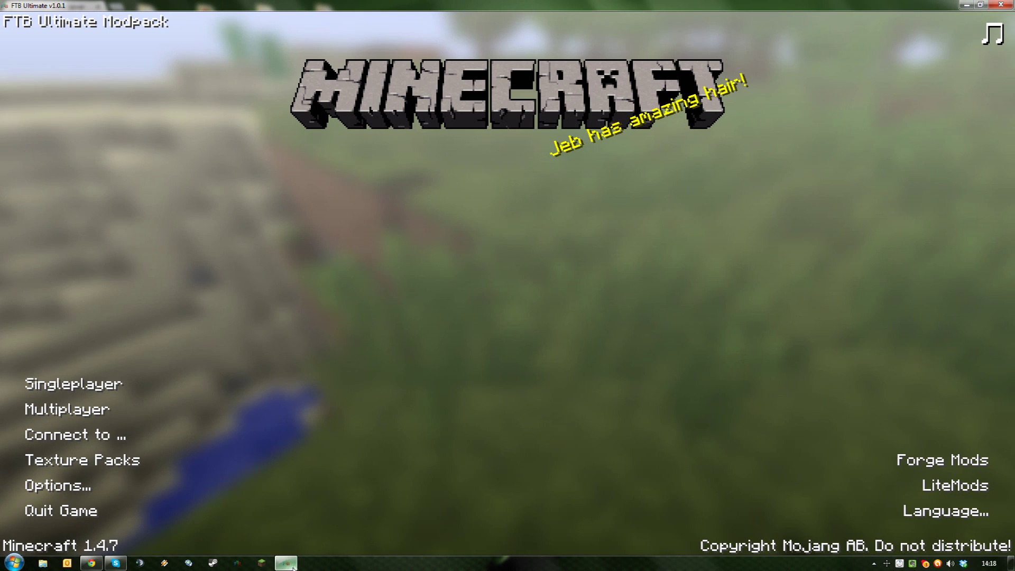